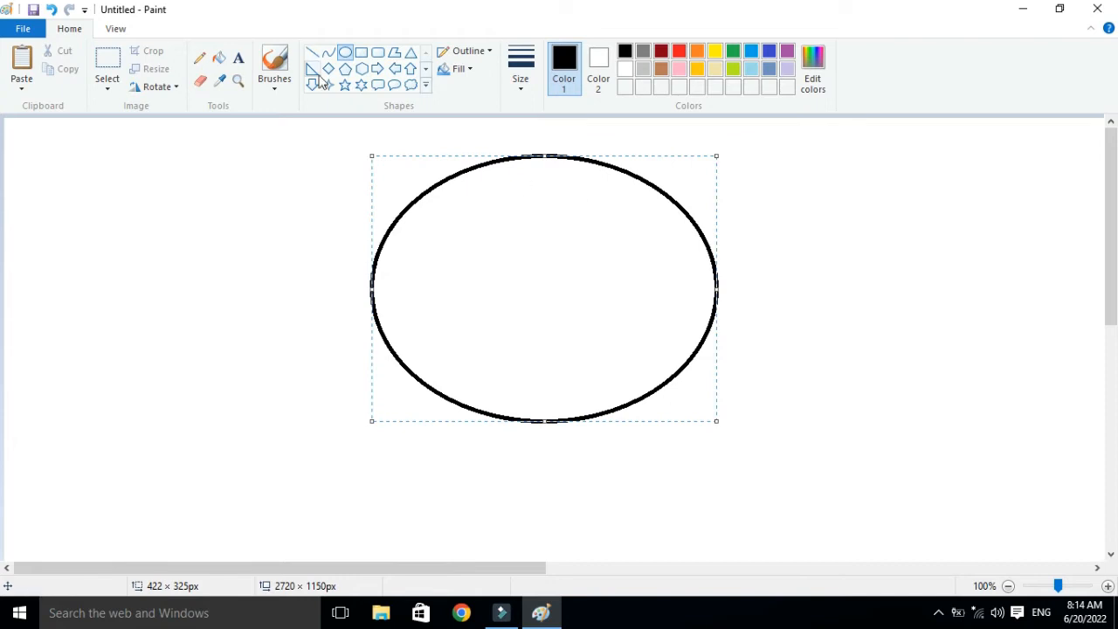
Draw a vertical black line down the ellipse's middle and an arched curve from its upper left edge towards that line.
{"action": "left_click_drag", "start_coordinate": [544, 155], "coordinate": [575, 419]}
{"action": "left_click", "coordinate": [775, 330]}
{"action": "left_click", "coordinate": [328, 52]}
{"action": "left_click_drag", "start_coordinate": [376, 262], "coordinate": [524, 194]}
{"action": "left_click", "coordinate": [502, 264]}
Draw a vertical line from the curve's end to the ellipse's bottom, and an inner curve continuing as a slanted line to the lower left edge.
{"action": "left_click", "coordinate": [312, 52]}
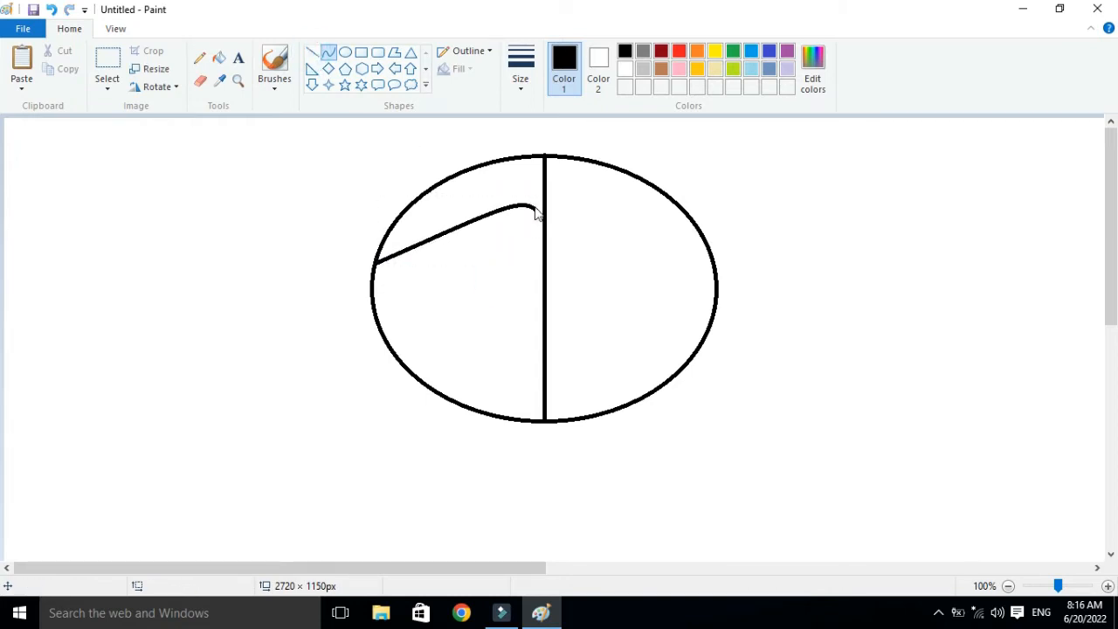
{"action": "left_click_drag", "start_coordinate": [537, 212], "coordinate": [544, 412]}
{"action": "left_click_drag", "start_coordinate": [374, 276], "coordinate": [436, 392]}
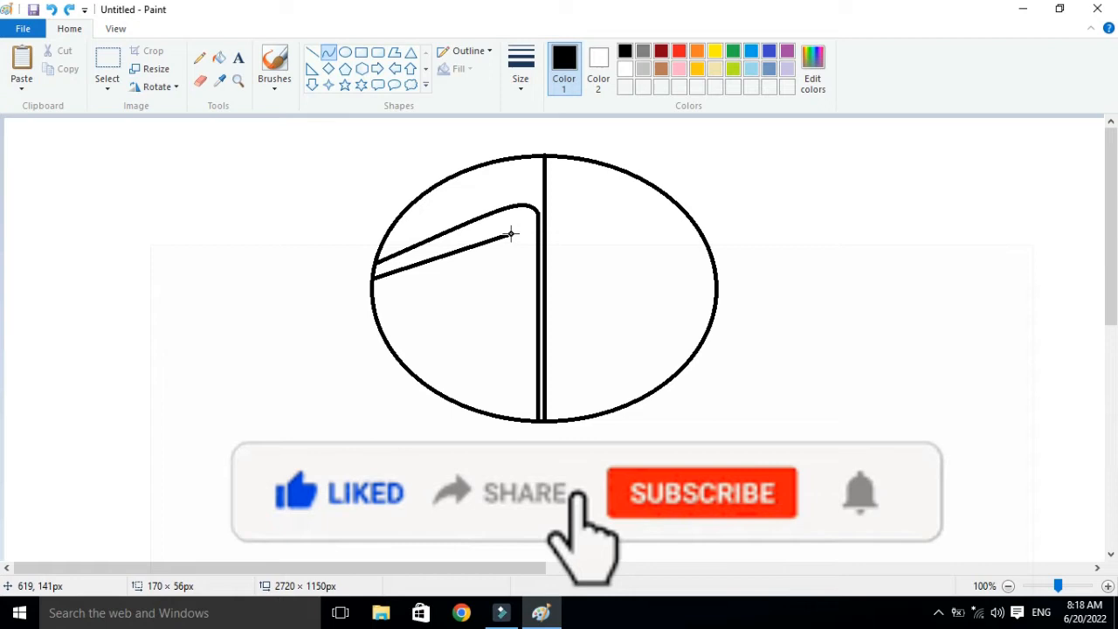
{"action": "left_click", "coordinate": [312, 53]}
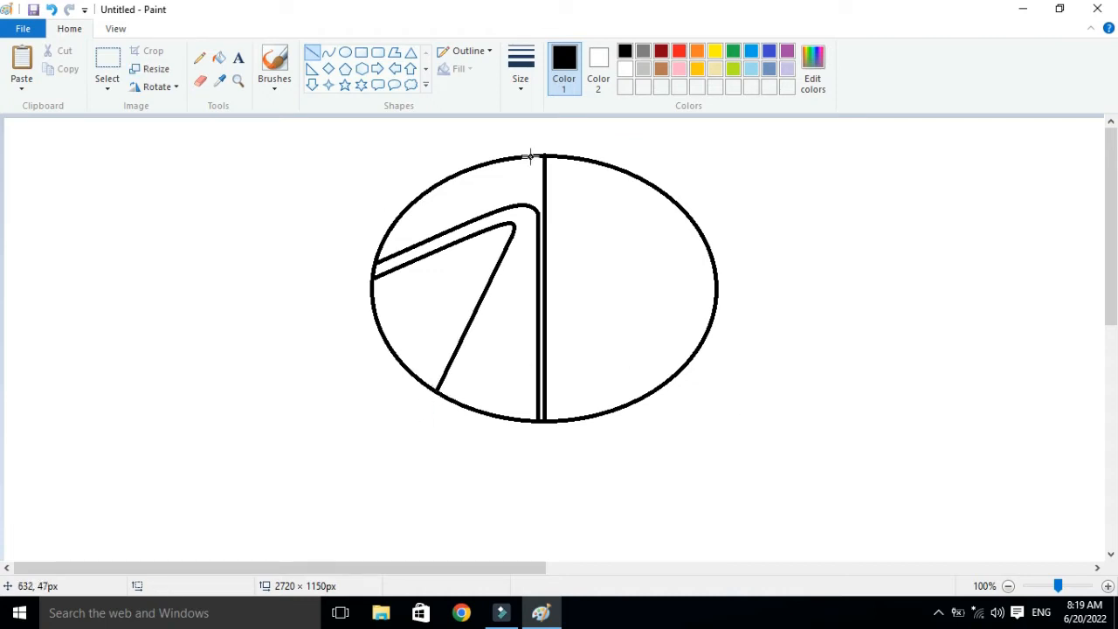
Delete the right half of the ellipse up to its vertical centre line.
{"action": "left_click", "coordinate": [107, 87]}
{"action": "left_click", "coordinate": [153, 126]}
{"action": "left_click_drag", "start_coordinate": [543, 150], "coordinate": [729, 436]}
{"action": "key", "text": "Delete"}
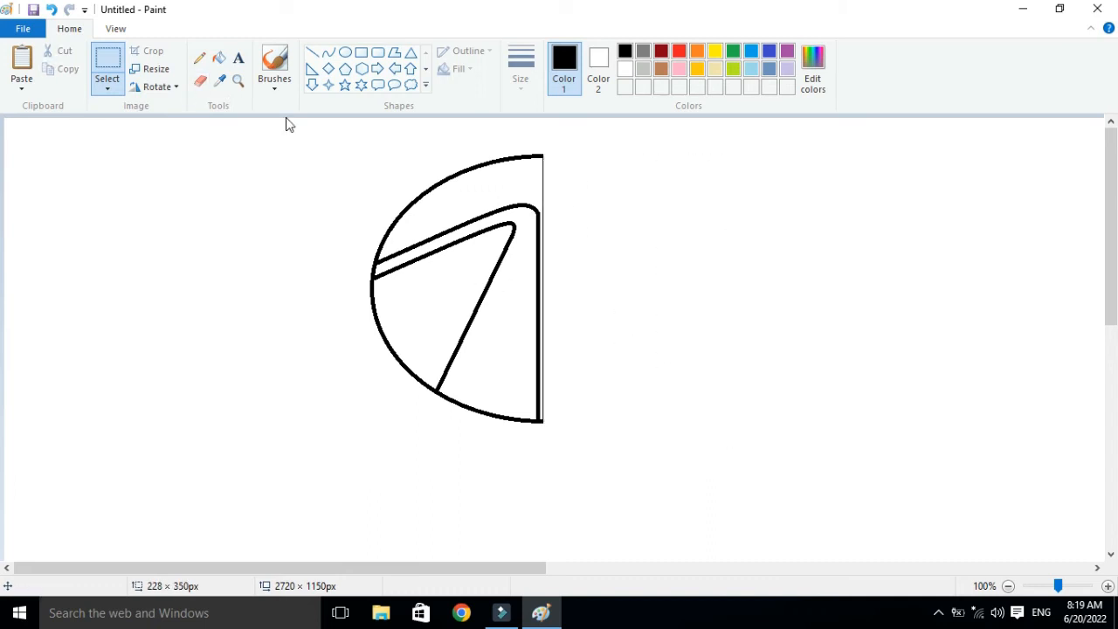
Erase the ellipse outline between the two curves and along the bottom between the slanted line and the vertical stem.
{"action": "left_click", "coordinate": [200, 81]}
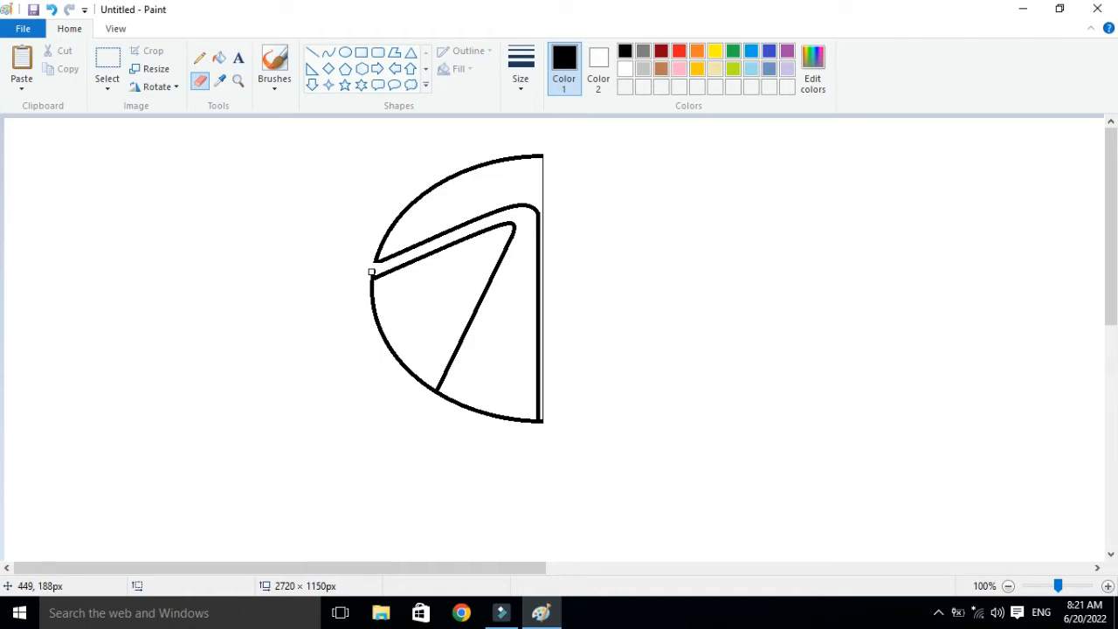
{"action": "left_click", "coordinate": [372, 272]}
{"action": "left_click", "coordinate": [440, 395]}
{"action": "left_click", "coordinate": [532, 420]}
{"action": "left_click_drag", "start_coordinate": [484, 420], "coordinate": [456, 398]}
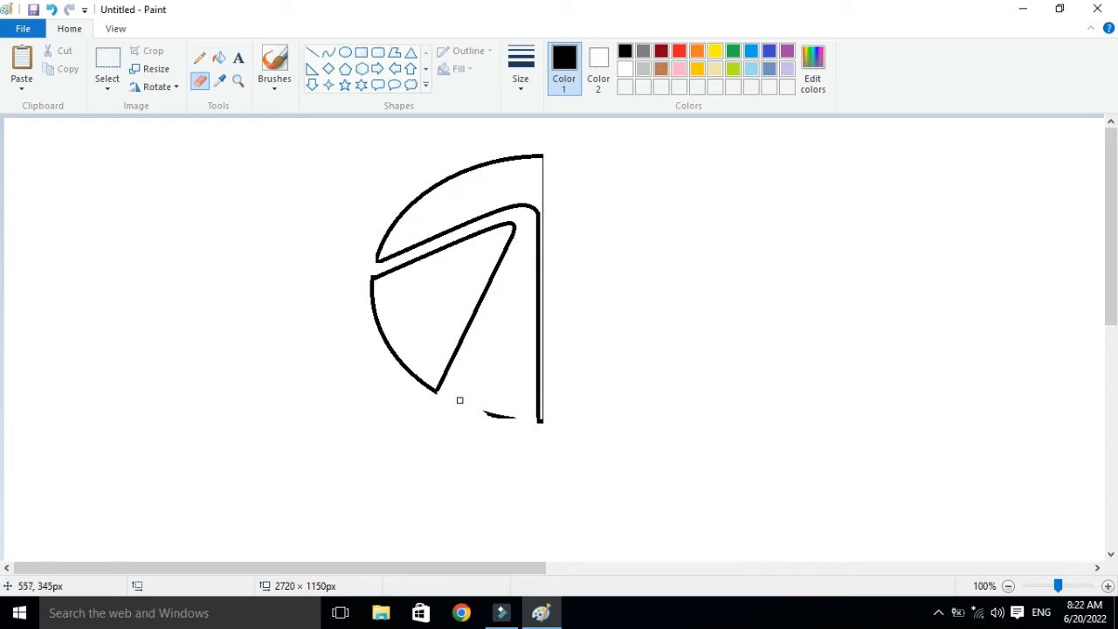
Copy the half emblem, mirror the copy horizontally and join it to the right side of the original.
{"action": "left_click", "coordinate": [108, 88]}
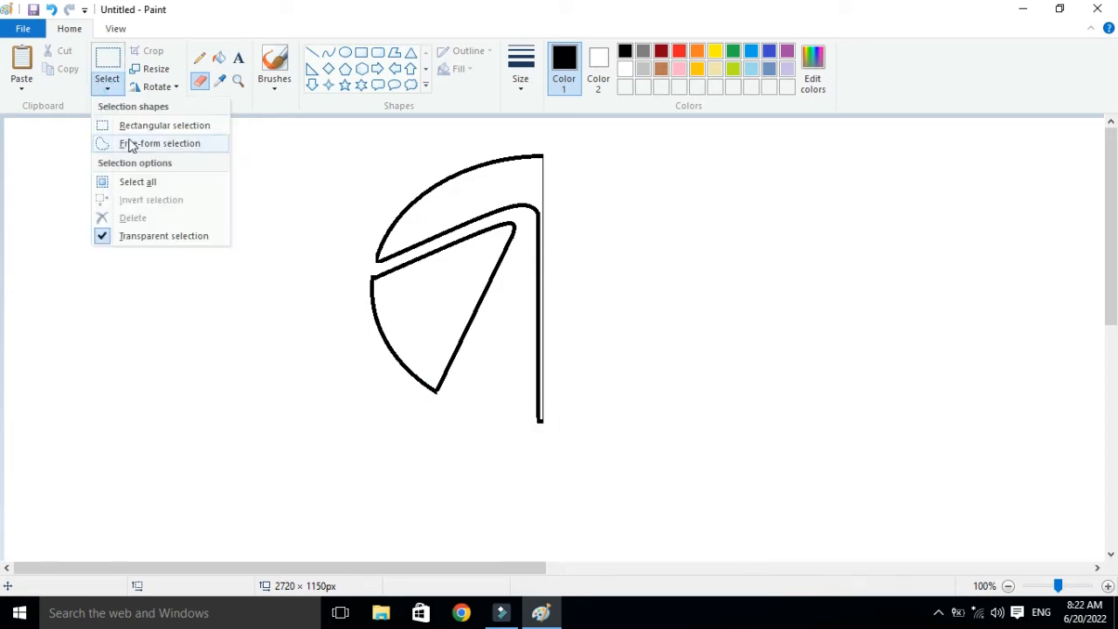
{"action": "left_click", "coordinate": [131, 125]}
{"action": "mouse_move", "coordinate": [340, 154]}
{"action": "left_mouse_down"}
{"action": "mouse_move", "coordinate": [599, 240]}
{"action": "mouse_move", "coordinate": [606, 442]}
{"action": "left_mouse_up"}
{"action": "left_click", "coordinate": [61, 69]}
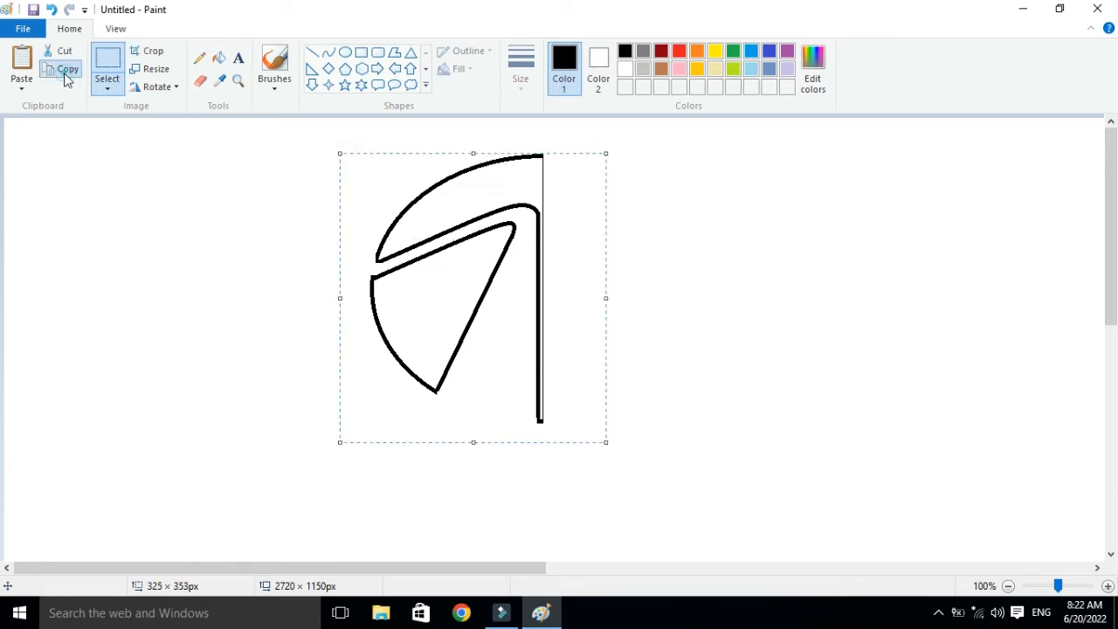
{"action": "left_click", "coordinate": [22, 60]}
{"action": "left_click", "coordinate": [158, 86]}
{"action": "left_click", "coordinate": [184, 178]}
{"action": "left_click_drag", "start_coordinate": [145, 225], "coordinate": [624, 261]}
{"action": "left_click", "coordinate": [796, 259]}
Fill both halves of the emblem's upper arch and the two side segments with blue.
{"action": "left_click", "coordinate": [769, 54]}
{"action": "left_click", "coordinate": [219, 58]}
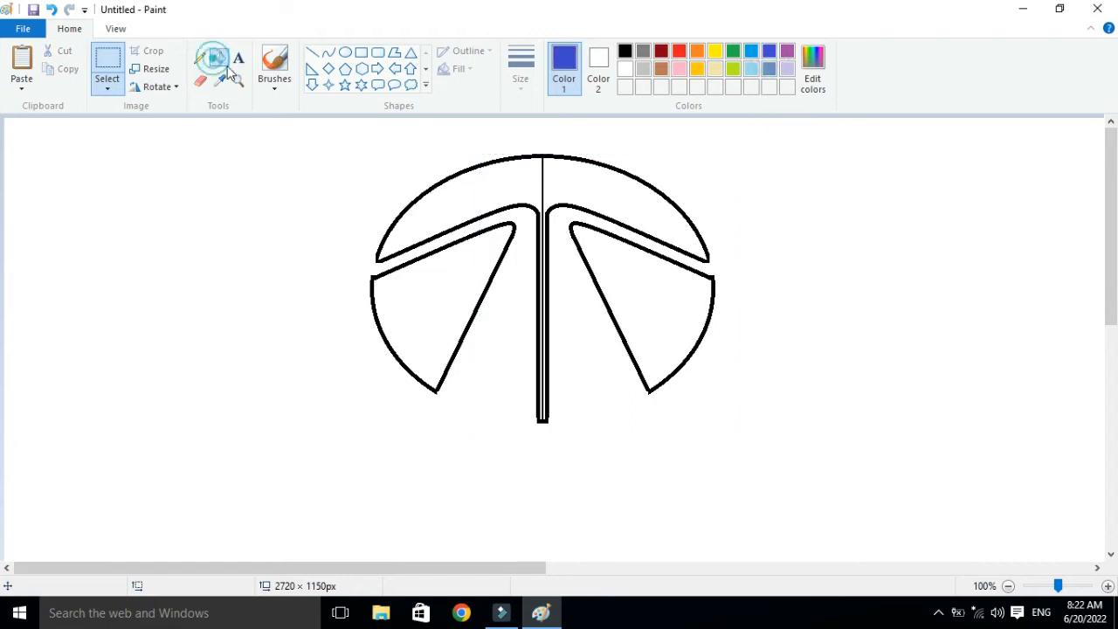
{"action": "left_click", "coordinate": [474, 202]}
{"action": "left_click", "coordinate": [594, 188]}
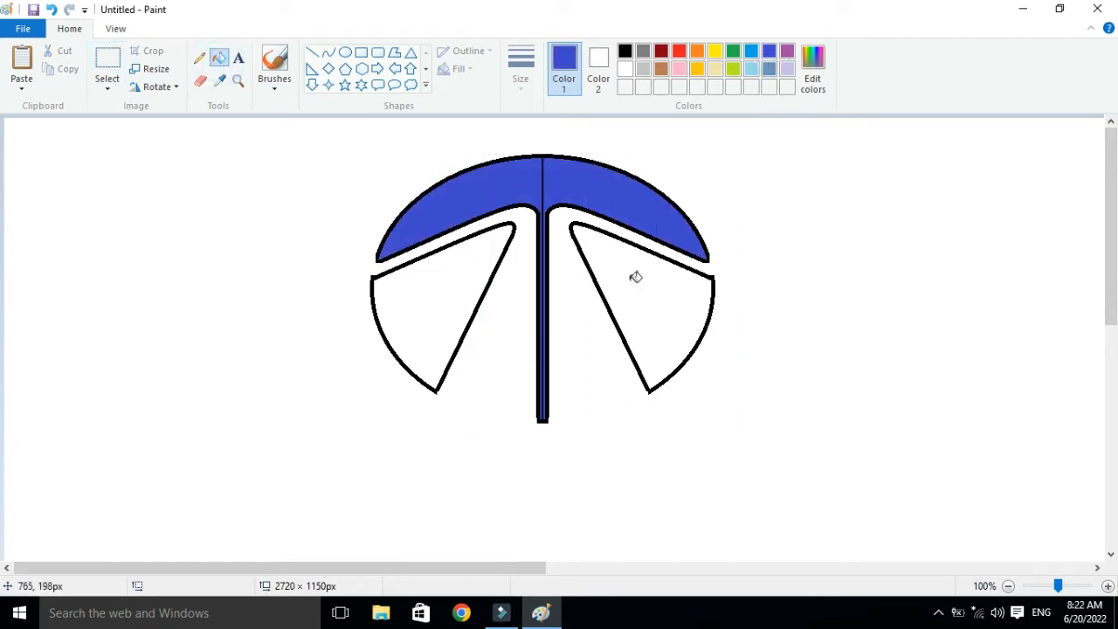
{"action": "left_click", "coordinate": [632, 277]}
{"action": "left_click", "coordinate": [462, 256]}
Recolor the black outlines of the arch, the stem and both side segments blue with the fill tool.
{"action": "left_click", "coordinate": [540, 209]}
{"action": "key", "text": "ctrl+z"}
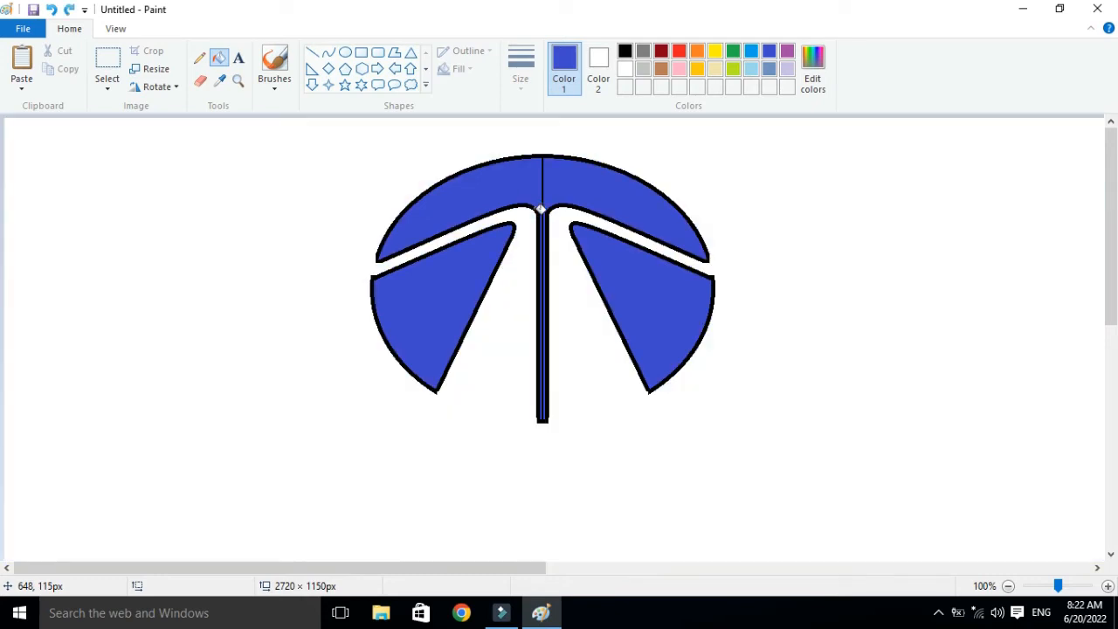
{"action": "left_click", "coordinate": [540, 211]}
{"action": "left_click", "coordinate": [494, 270]}
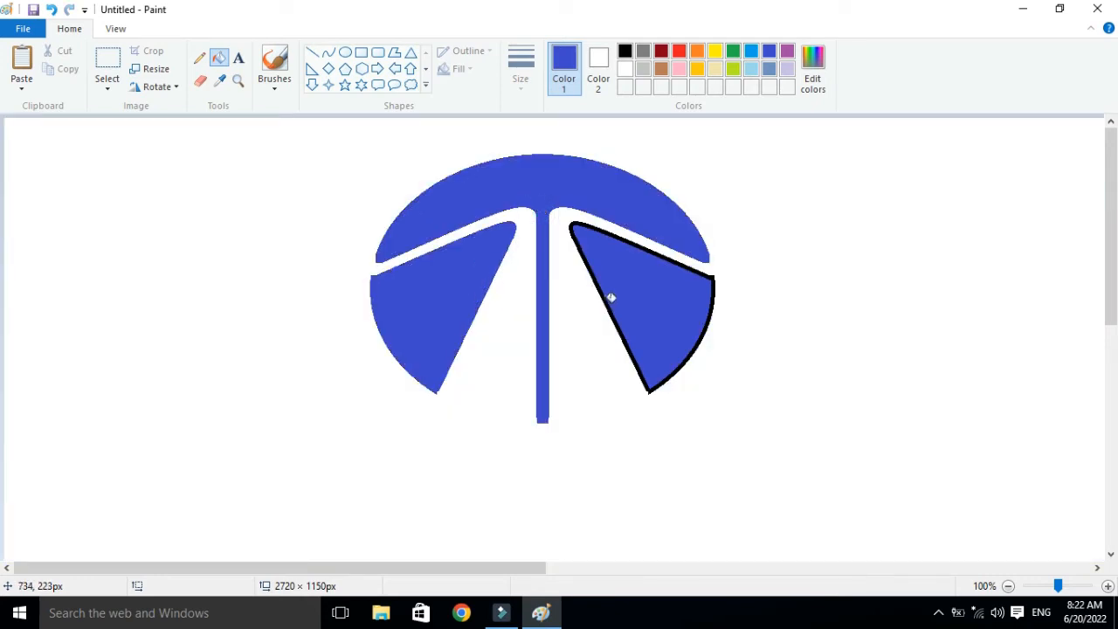
{"action": "left_click", "coordinate": [609, 299]}
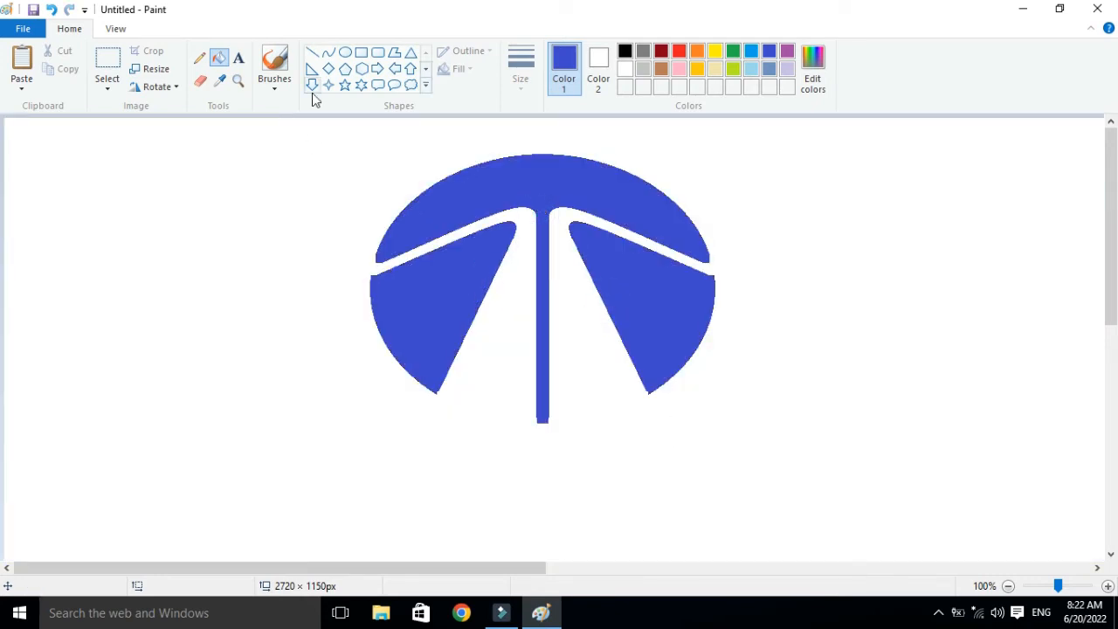
{"action": "left_click", "coordinate": [361, 52]}
{"action": "left_click_drag", "start_coordinate": [404, 437], "coordinate": [527, 536]}
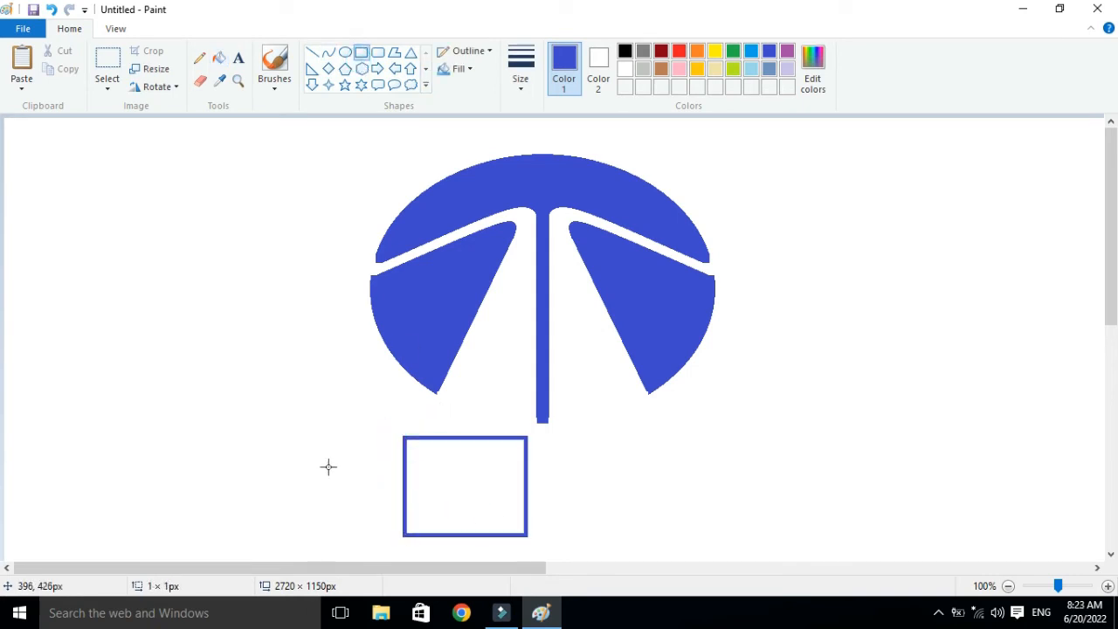
{"action": "left_click", "coordinate": [108, 83]}
{"action": "left_click", "coordinate": [131, 124]}
{"action": "left_click_drag", "start_coordinate": [366, 419], "coordinate": [552, 546]}
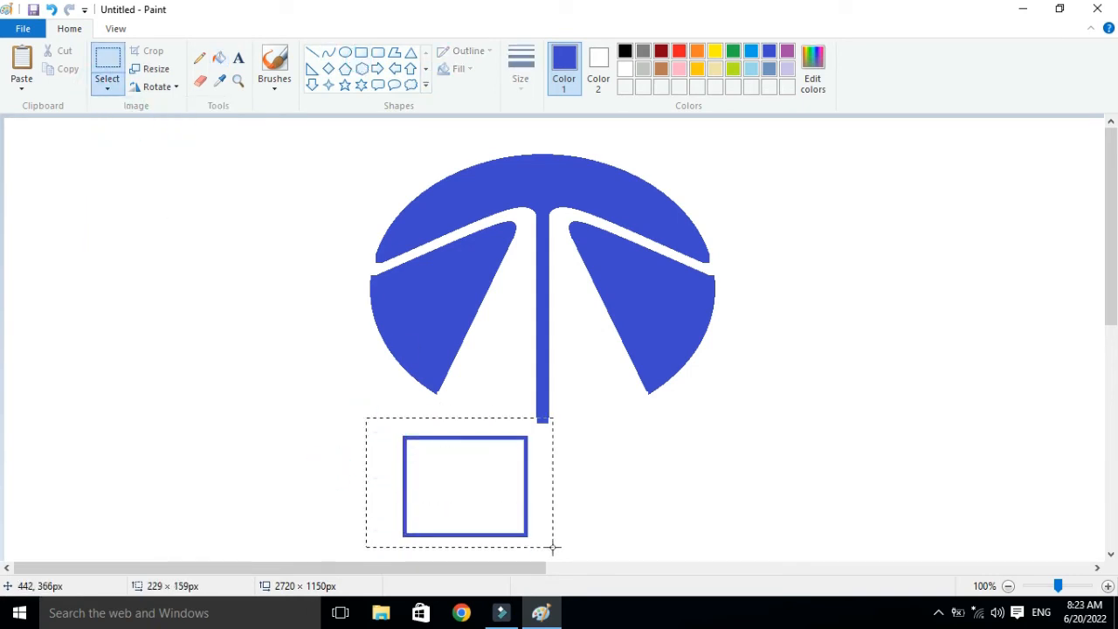
{"action": "key", "text": "Delete"}
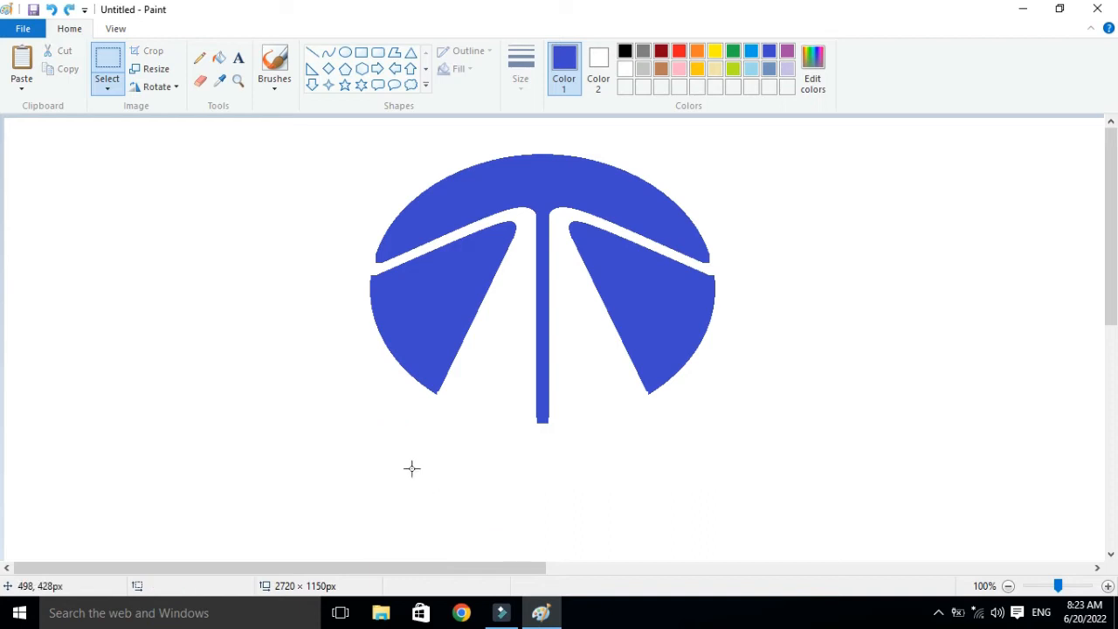
Draw a blue box below the emblem and place a copy of it to its right.
{"action": "left_click", "coordinate": [361, 53]}
{"action": "left_click_drag", "start_coordinate": [436, 454], "coordinate": [540, 548]}
{"action": "left_click", "coordinate": [107, 61]}
{"action": "mouse_move", "coordinate": [404, 440]}
{"action": "left_mouse_down"}
{"action": "mouse_move", "coordinate": [461, 443]}
{"action": "mouse_move", "coordinate": [564, 557]}
{"action": "left_mouse_up"}
{"action": "left_click_drag", "start_coordinate": [504, 519], "coordinate": [631, 519]}
{"action": "left_click", "coordinate": [340, 484]}
Draw a narrow upright rectangle and place copies of it in both lower corners of the left box to form a T.
{"action": "left_click", "coordinate": [361, 53]}
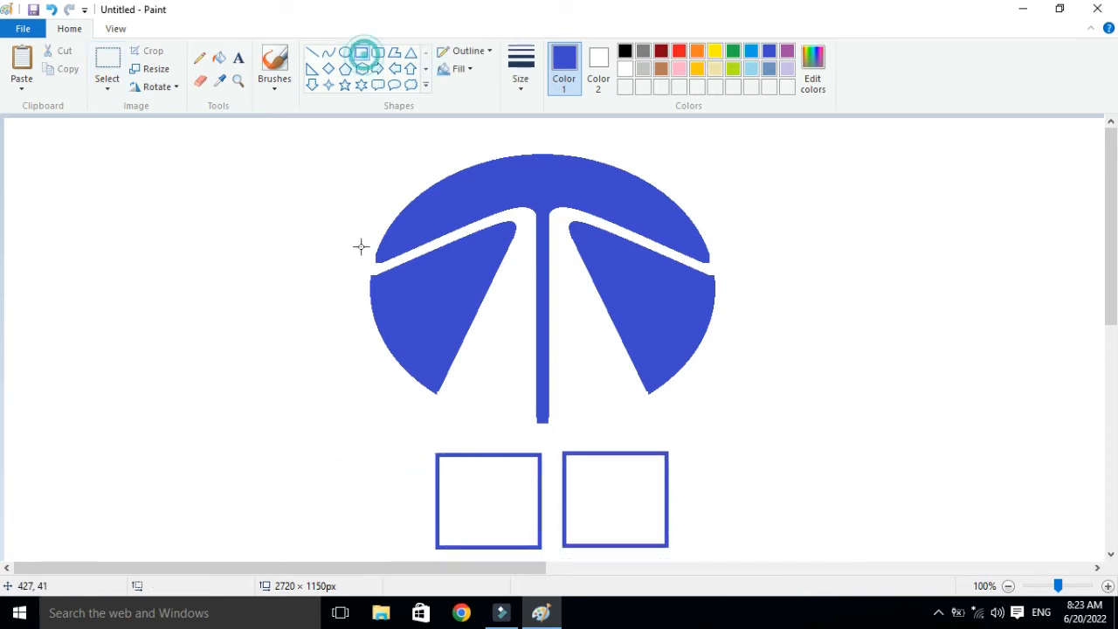
{"action": "left_click_drag", "start_coordinate": [290, 443], "coordinate": [314, 493]}
{"action": "left_click", "coordinate": [248, 427]}
{"action": "left_click", "coordinate": [105, 83]}
{"action": "left_click", "coordinate": [153, 120]}
{"action": "left_click_drag", "start_coordinate": [274, 429], "coordinate": [342, 517]}
{"action": "left_click_drag", "start_coordinate": [304, 467], "coordinate": [454, 472]}
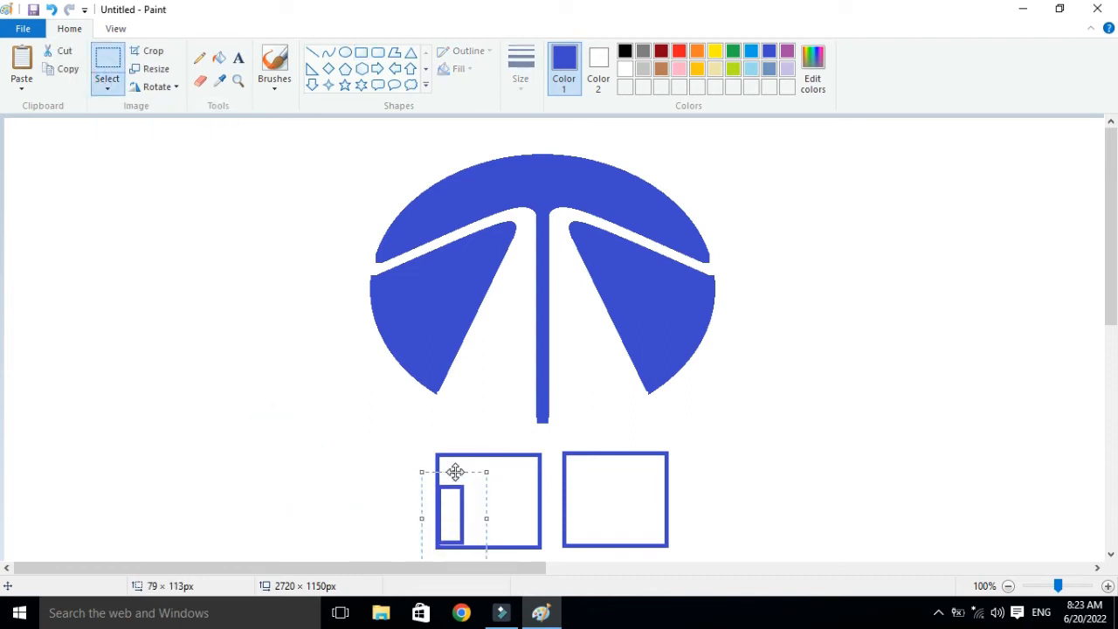
{"action": "left_click_drag", "start_coordinate": [488, 522], "coordinate": [530, 520]}
{"action": "left_click", "coordinate": [345, 487]}
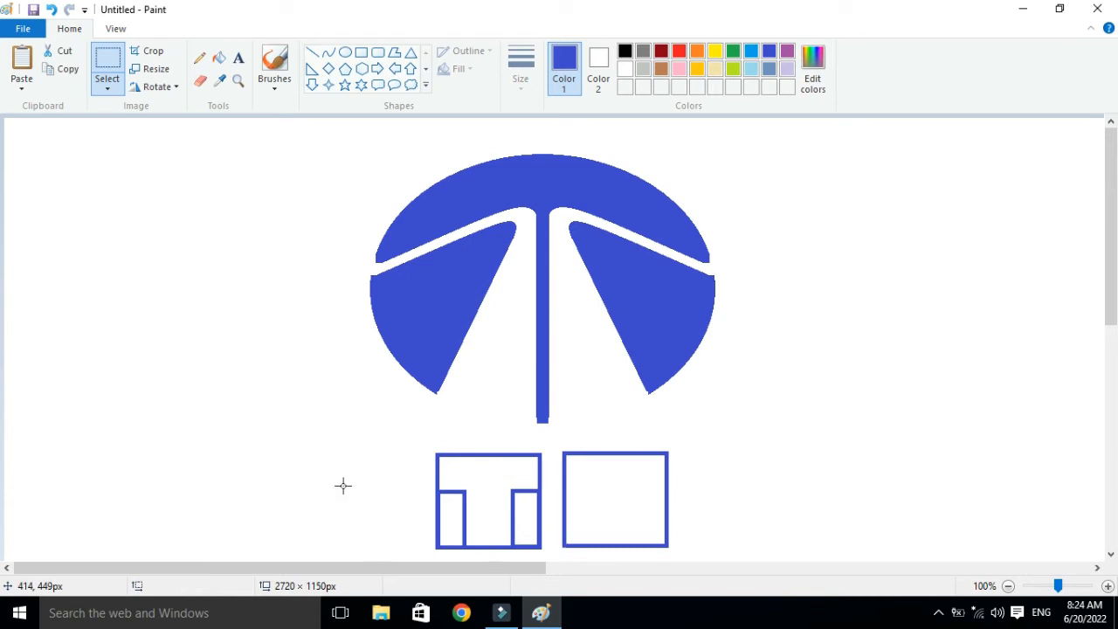
Draw a slanted line about 43 × 109 px from the right box's lower left corner up to its top edge.
{"action": "left_click", "coordinate": [311, 52]}
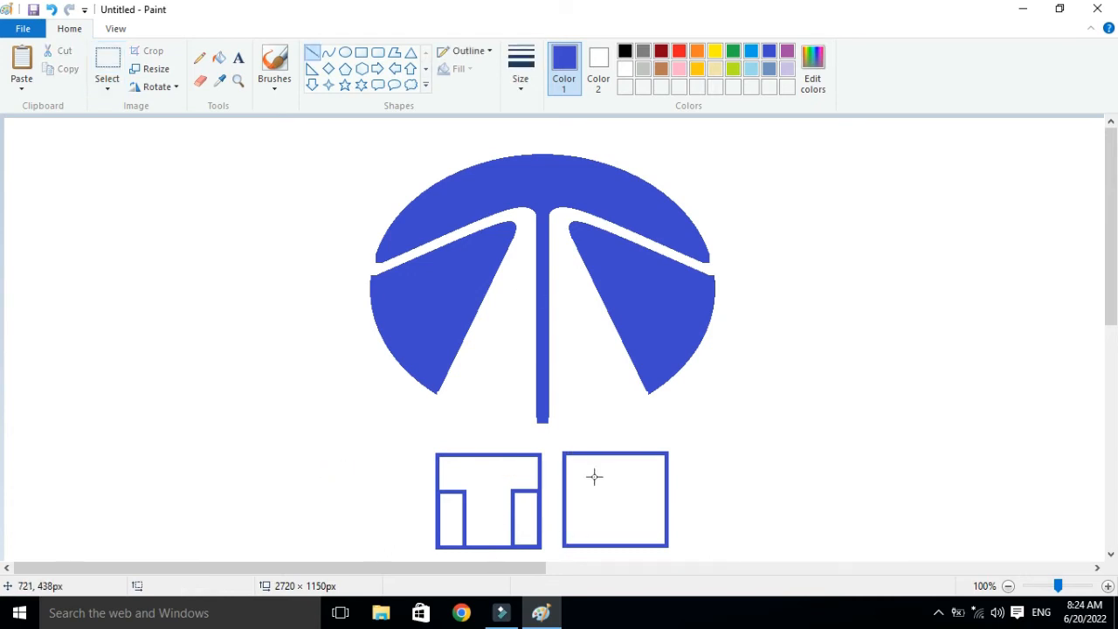
{"action": "left_click_drag", "start_coordinate": [564, 545], "coordinate": [595, 462]}
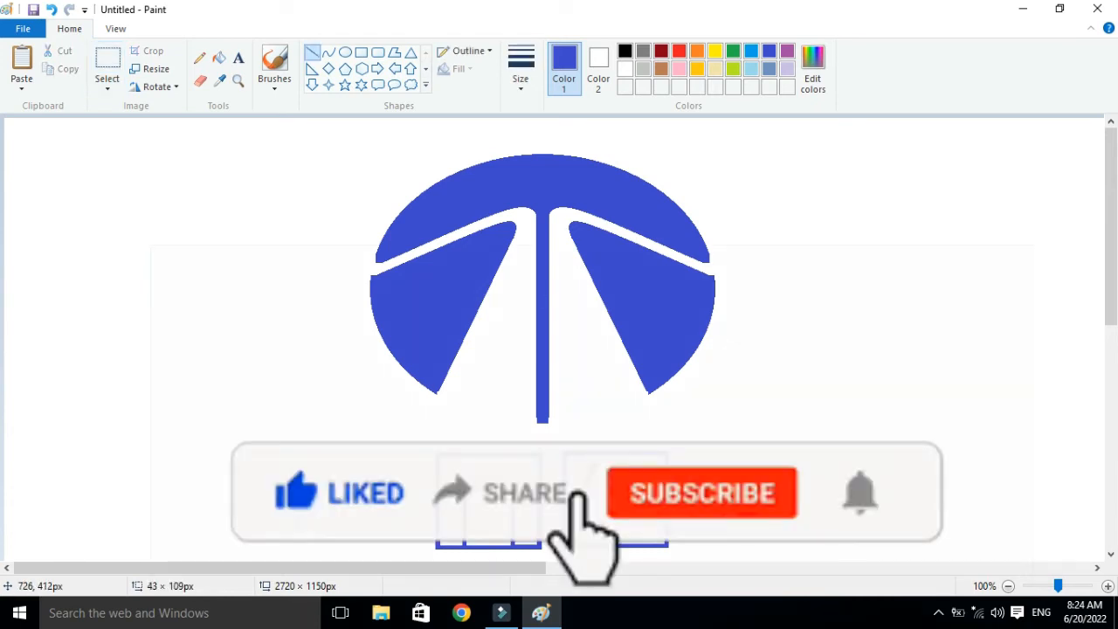
{"action": "left_click", "coordinate": [725, 477]}
Place a horizontally mirrored copy of the slanted line on the right side of the same box.
{"action": "left_click", "coordinate": [106, 68]}
{"action": "left_click_drag", "start_coordinate": [617, 455], "coordinate": [682, 549]}
{"action": "left_click_drag", "start_coordinate": [637, 515], "coordinate": [626, 489], "text": "ctrl"}
{"action": "left_click", "coordinate": [162, 85]}
{"action": "left_click", "coordinate": [209, 180]}
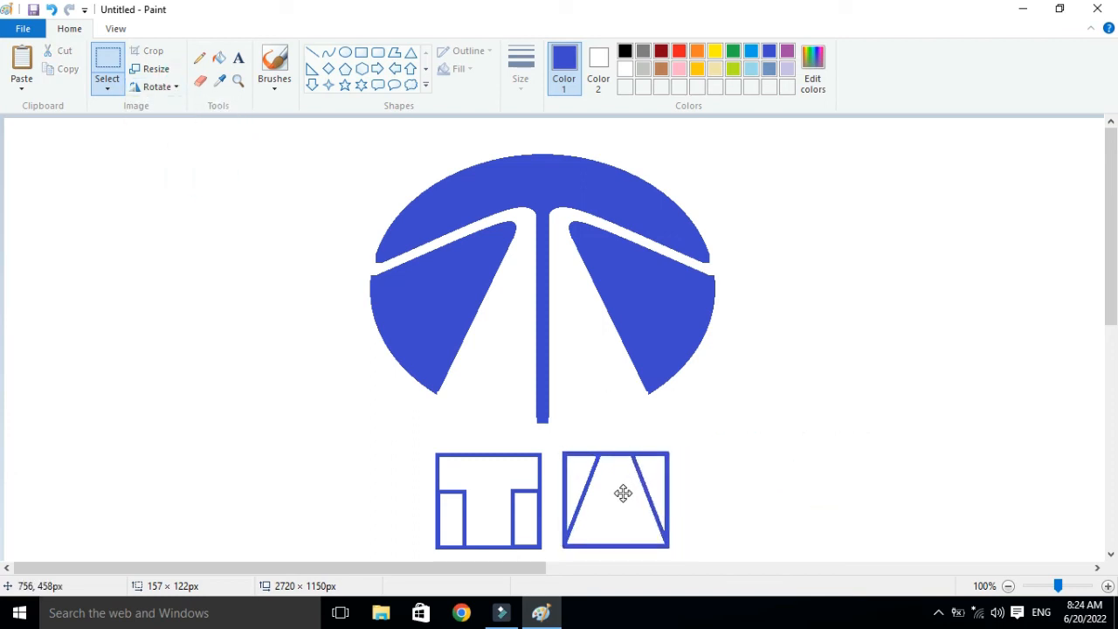
{"action": "left_click_drag", "start_coordinate": [800, 443], "coordinate": [423, 120]}
{"action": "left_click", "coordinate": [996, 344]}
Draw a triangle about 59 × 66 px at the base of the box between the two slanted lines.
{"action": "left_click", "coordinate": [410, 53]}
{"action": "mouse_move", "coordinate": [603, 496]}
{"action": "left_mouse_down"}
{"action": "mouse_move", "coordinate": [650, 547]}
{"action": "mouse_move", "coordinate": [619, 527]}
{"action": "mouse_move", "coordinate": [613, 489]}
{"action": "mouse_move", "coordinate": [643, 521]}
{"action": "mouse_move", "coordinate": [617, 522]}
{"action": "left_mouse_up"}
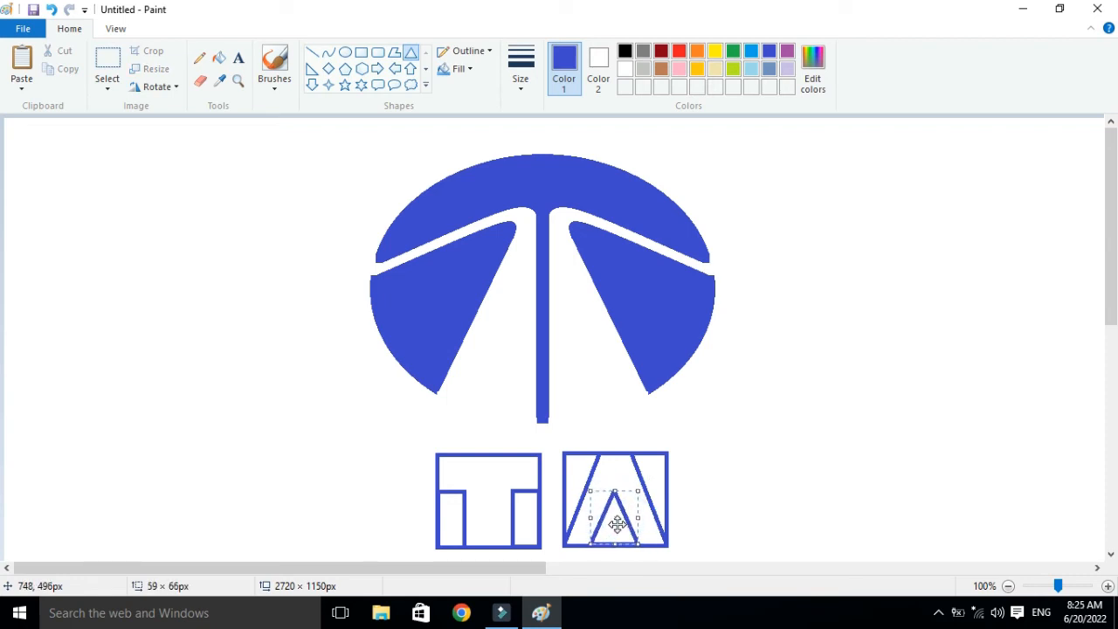
{"action": "left_click", "coordinate": [690, 510]}
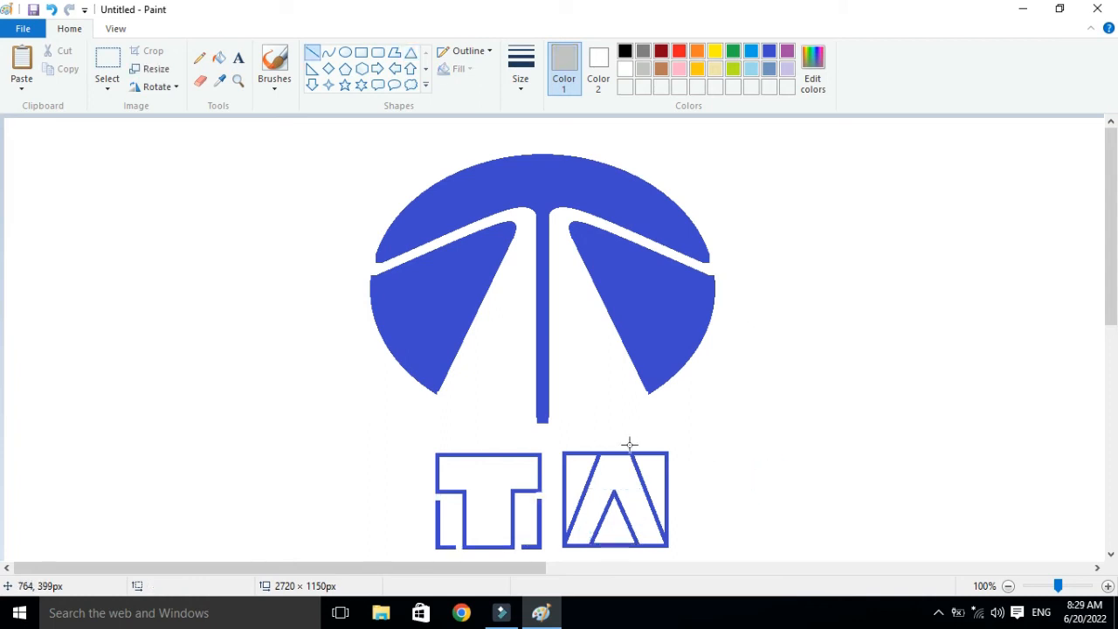
Mark the ends of the A's slanted sides with short light grey lines and erase the surplus box outlines around both letters.
{"action": "left_click_drag", "start_coordinate": [629, 446], "coordinate": [643, 465]}
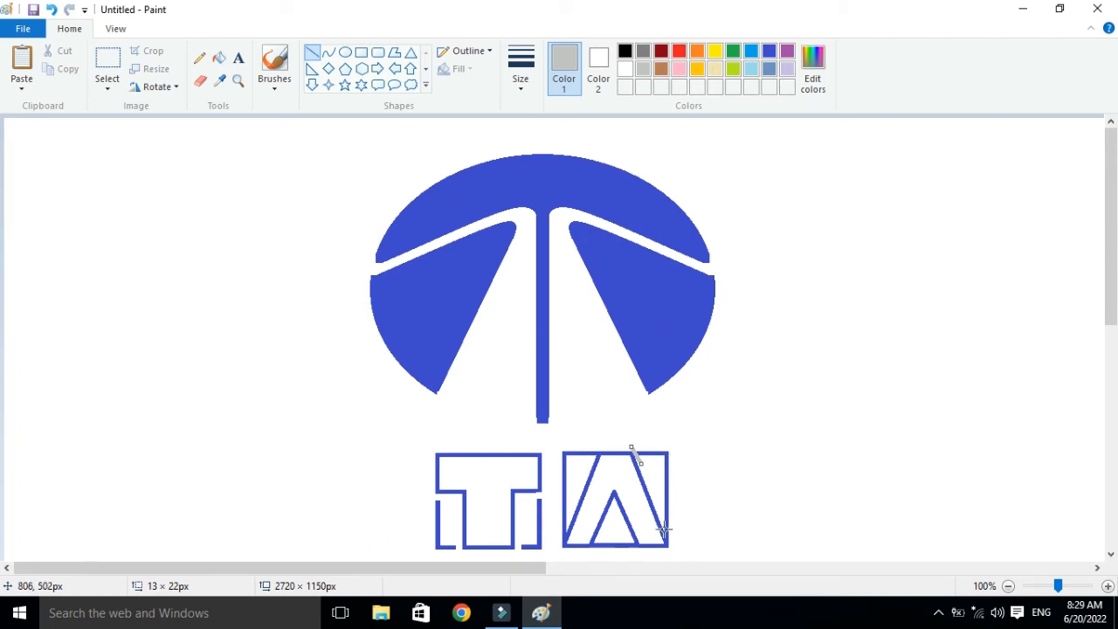
{"action": "left_click_drag", "start_coordinate": [661, 522], "coordinate": [671, 546]}
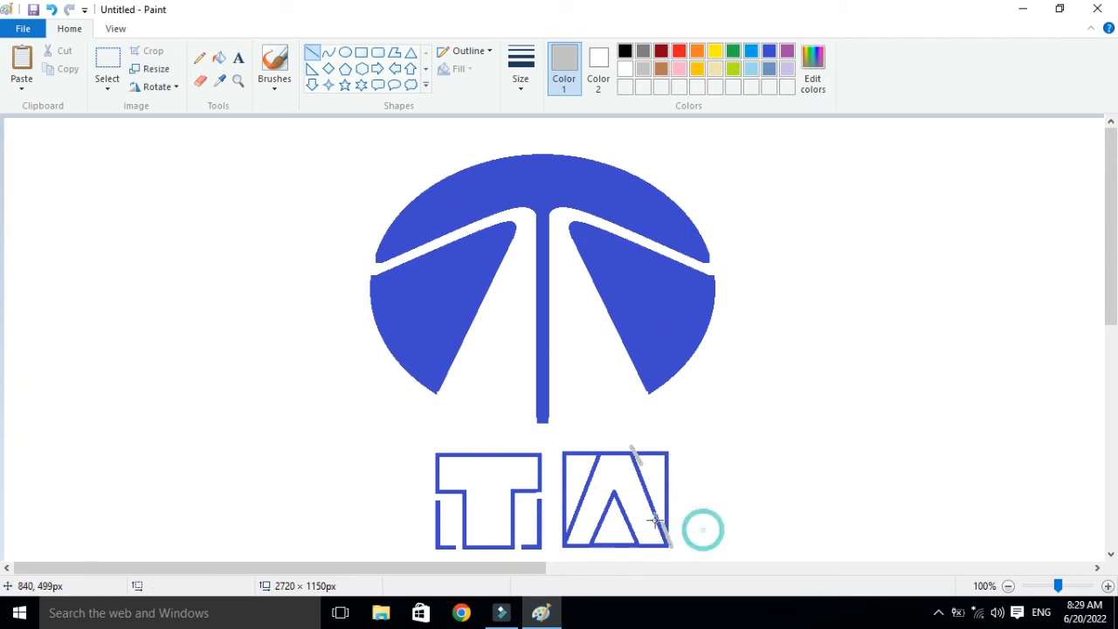
{"action": "left_click_drag", "start_coordinate": [593, 458], "coordinate": [605, 443]}
{"action": "left_click_drag", "start_coordinate": [566, 527], "coordinate": [557, 551]}
{"action": "left_click", "coordinate": [200, 81]}
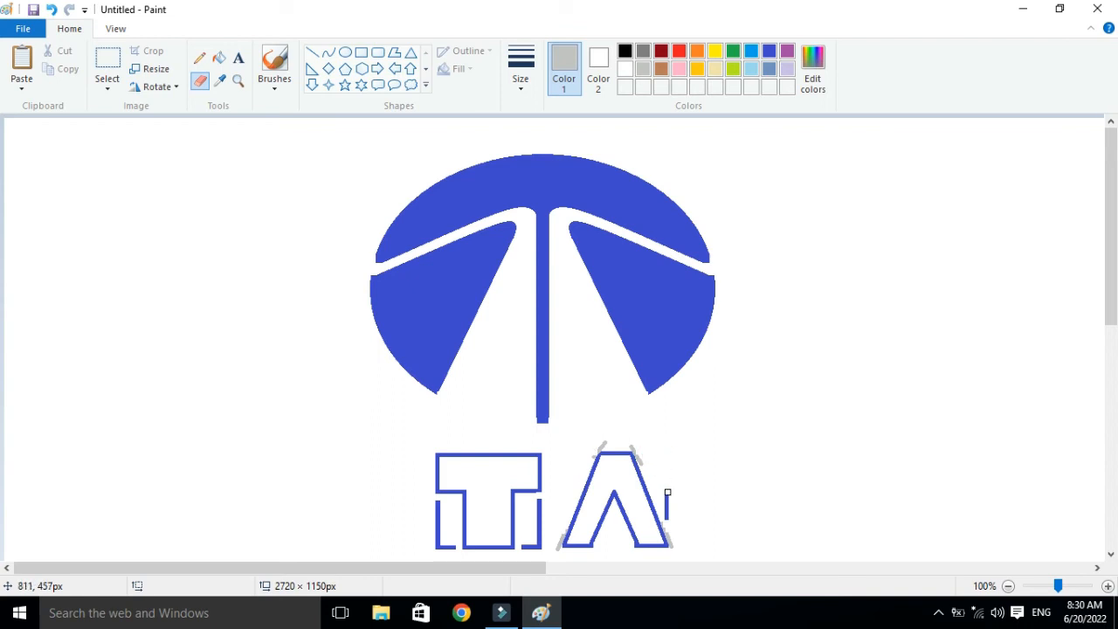
{"action": "left_click_drag", "start_coordinate": [539, 495], "coordinate": [540, 548]}
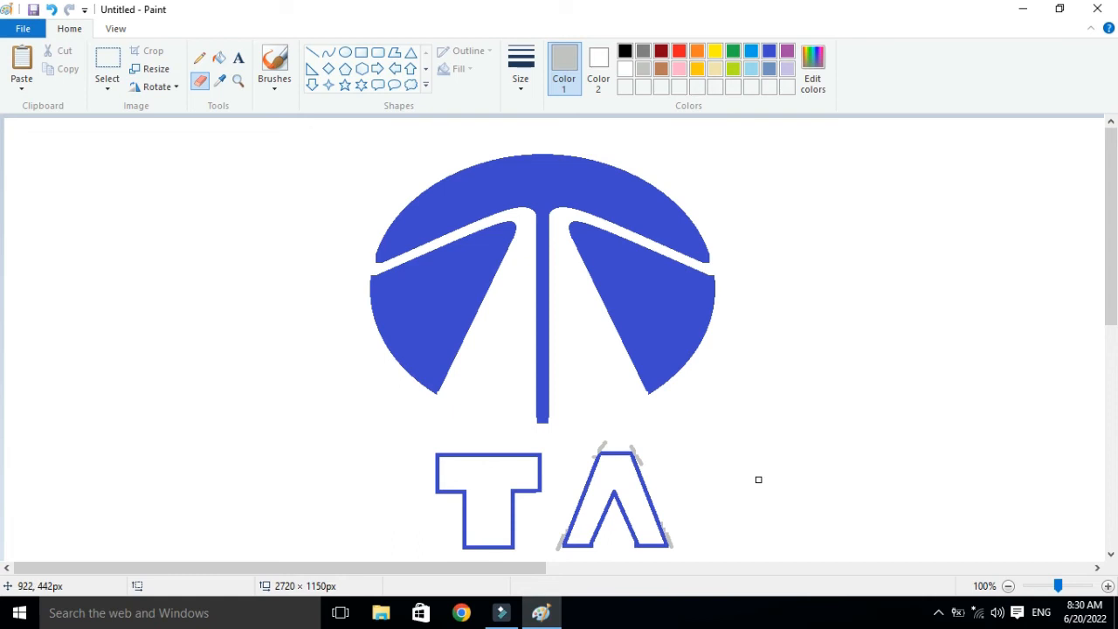
{"action": "left_click", "coordinate": [361, 52]}
{"action": "left_click_drag", "start_coordinate": [462, 488], "coordinate": [473, 547]}
{"action": "left_click", "coordinate": [769, 51]}
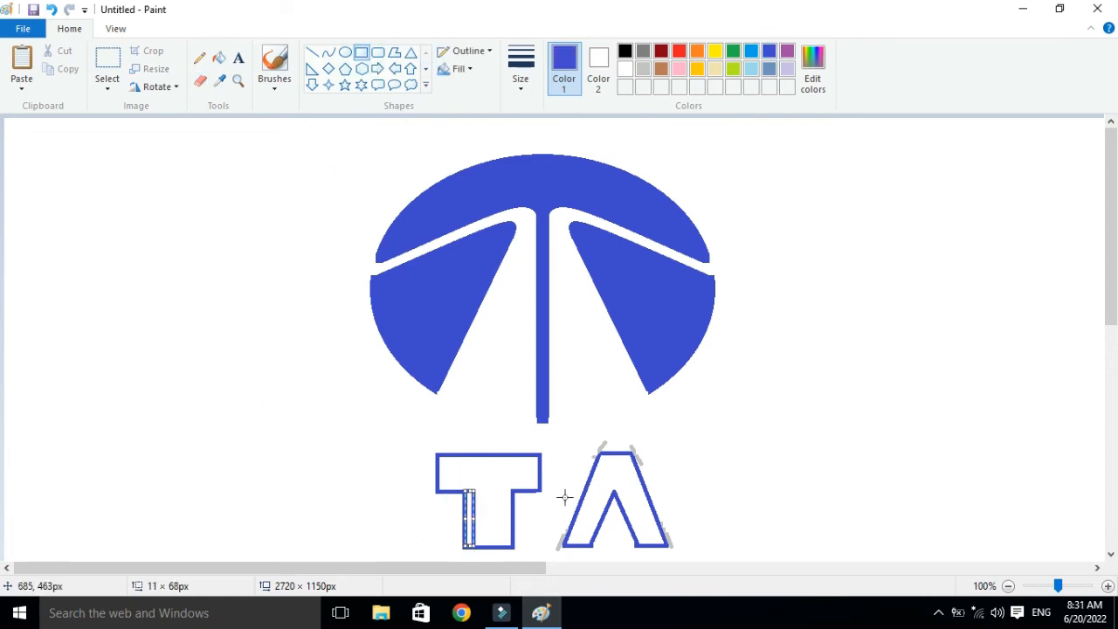
{"action": "left_click", "coordinate": [440, 513]}
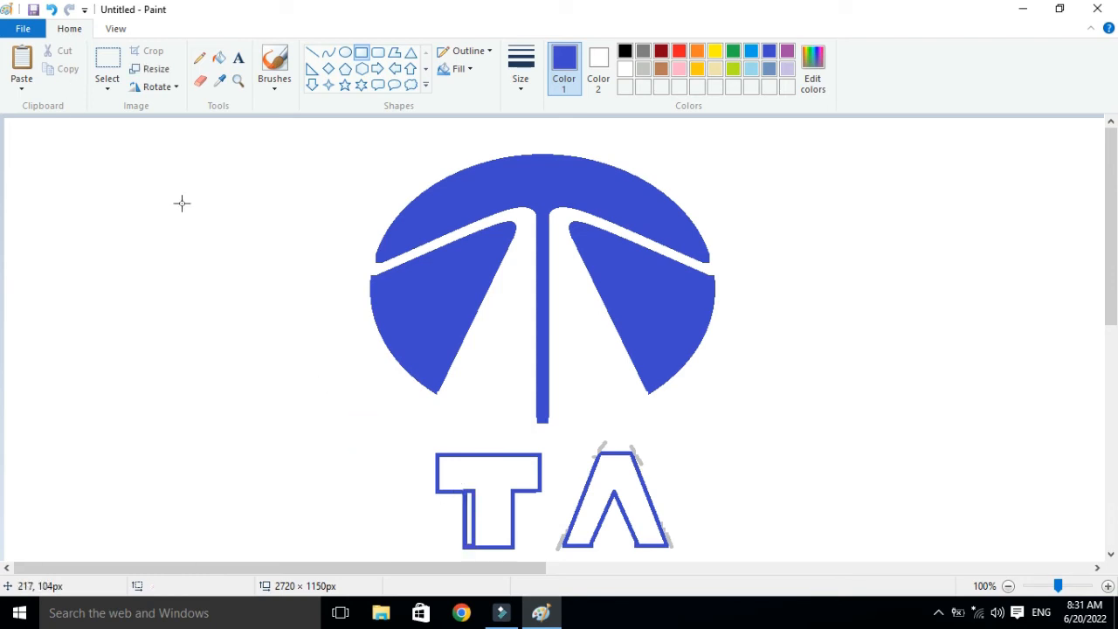
{"action": "left_click", "coordinate": [107, 65]}
{"action": "left_click_drag", "start_coordinate": [446, 477], "coordinate": [484, 540]}
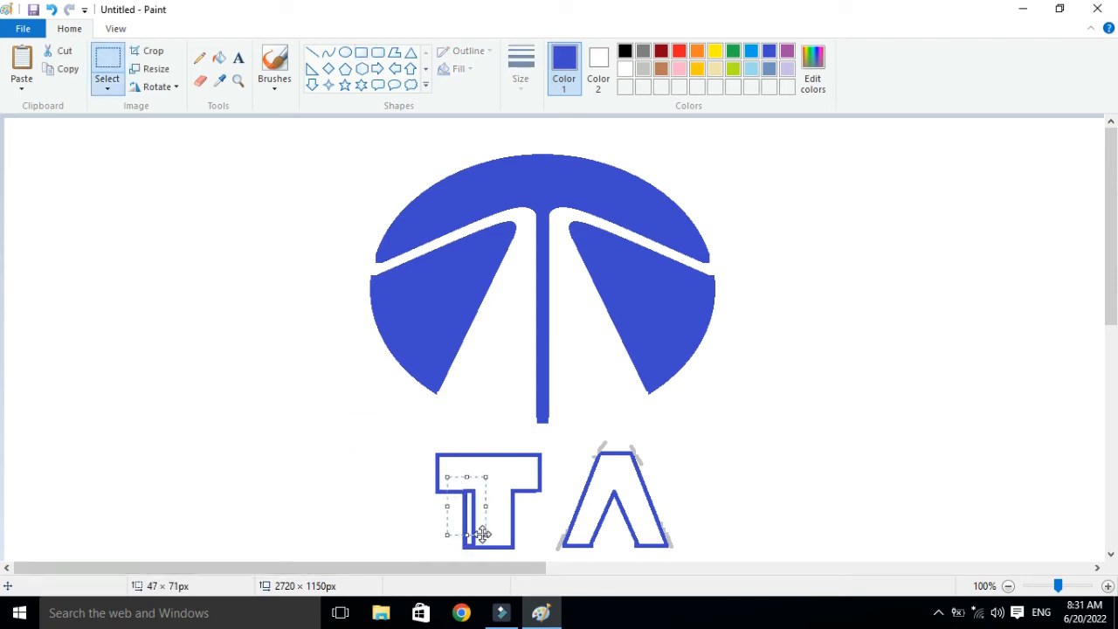
{"action": "left_click_drag", "start_coordinate": [461, 481], "coordinate": [485, 551]}
{"action": "key", "text": "ctrl+z"}
{"action": "key", "text": "ctrl+z"}
Delete the T outline below the emblem and draw a new blue box in the blank area left of the emblem.
{"action": "left_click_drag", "start_coordinate": [413, 433], "coordinate": [555, 554]}
{"action": "key", "text": "Delete"}
{"action": "left_click", "coordinate": [361, 55]}
{"action": "mouse_move", "coordinate": [114, 266]}
{"action": "left_mouse_down"}
{"action": "mouse_move", "coordinate": [242, 431]}
{"action": "mouse_move", "coordinate": [198, 363]}
{"action": "mouse_move", "coordinate": [210, 365]}
{"action": "left_mouse_up"}
{"action": "mouse_move", "coordinate": [165, 317]}
{"action": "left_mouse_down"}
{"action": "mouse_move", "coordinate": [606, 502]}
{"action": "mouse_move", "coordinate": [374, 479]}
{"action": "mouse_move", "coordinate": [194, 418]}
{"action": "left_mouse_up"}
{"action": "left_click", "coordinate": [229, 265]}
Draw a narrow upright rectangle and place copies of it in both lower corners of the new box.
{"action": "mouse_move", "coordinate": [183, 222]}
{"action": "left_mouse_down"}
{"action": "mouse_move", "coordinate": [206, 291]}
{"action": "mouse_move", "coordinate": [191, 297]}
{"action": "mouse_move", "coordinate": [212, 298]}
{"action": "left_mouse_up"}
{"action": "left_click", "coordinate": [248, 289]}
{"action": "left_click", "coordinate": [107, 63]}
{"action": "mouse_move", "coordinate": [169, 208]}
{"action": "left_mouse_down"}
{"action": "mouse_move", "coordinate": [213, 242]}
{"action": "mouse_move", "coordinate": [234, 317]}
{"action": "left_mouse_up"}
{"action": "mouse_move", "coordinate": [199, 260]}
{"action": "left_mouse_down"}
{"action": "mouse_move", "coordinate": [171, 453]}
{"action": "mouse_move", "coordinate": [165, 434]}
{"action": "mouse_move", "coordinate": [227, 432]}
{"action": "left_mouse_up"}
Erase the outer sides and base of the two corner rectangles so that only the T outline is left.
{"action": "left_click", "coordinate": [200, 81]}
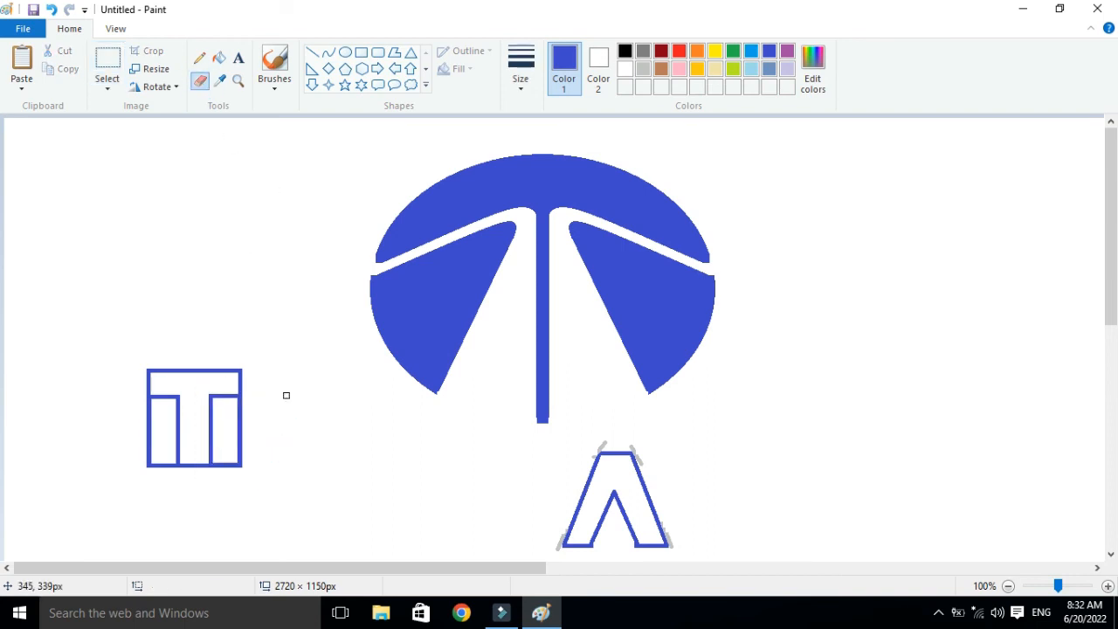
{"action": "left_click", "coordinate": [214, 465]}
{"action": "left_click_drag", "start_coordinate": [149, 465], "coordinate": [149, 430]}
{"action": "scroll", "coordinate": [148, 430], "scroll_direction": "down", "scroll_amount": 1}
{"action": "left_click_drag", "start_coordinate": [155, 330], "coordinate": [149, 295]}
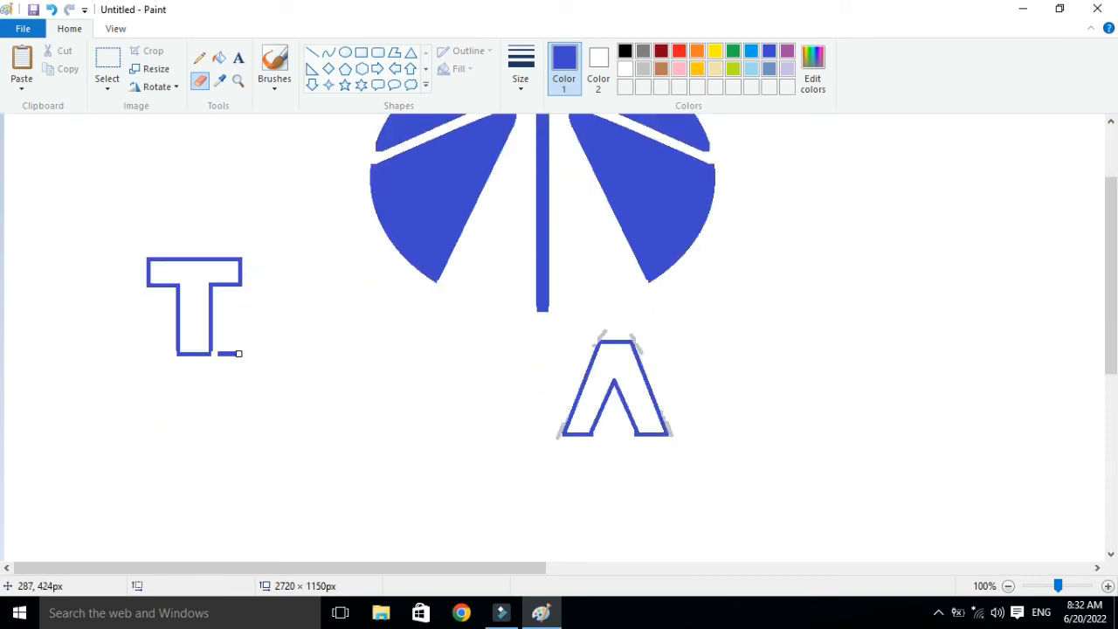
Remove the grey guide lines around the A by filling them with white.
{"action": "left_click", "coordinate": [625, 69]}
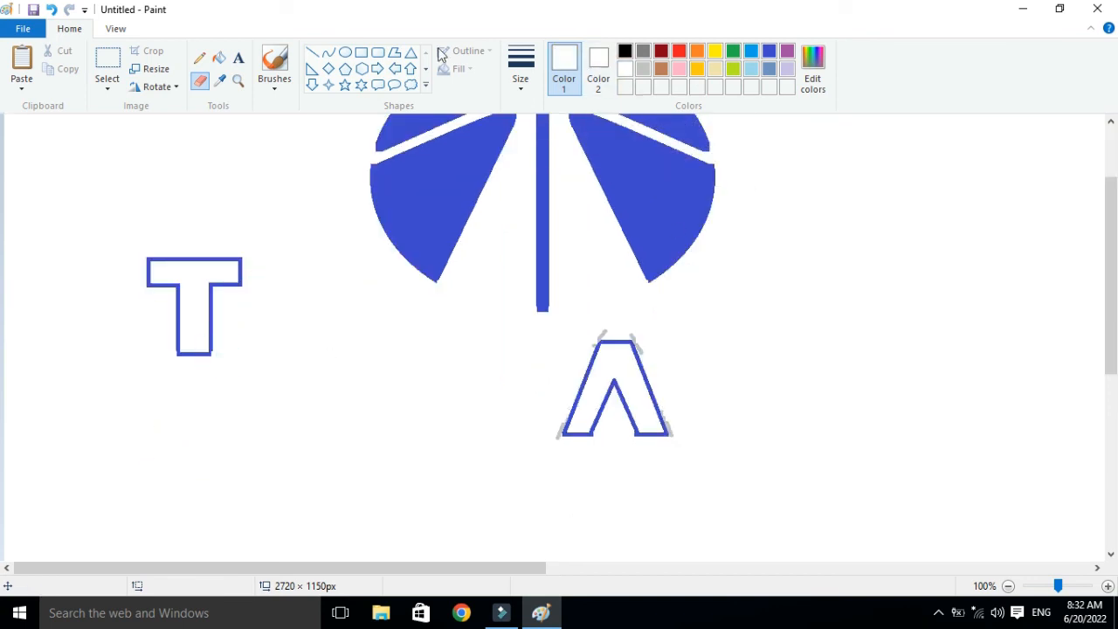
{"action": "left_click", "coordinate": [219, 57]}
{"action": "left_click", "coordinate": [667, 425]}
{"action": "left_click", "coordinate": [560, 432]}
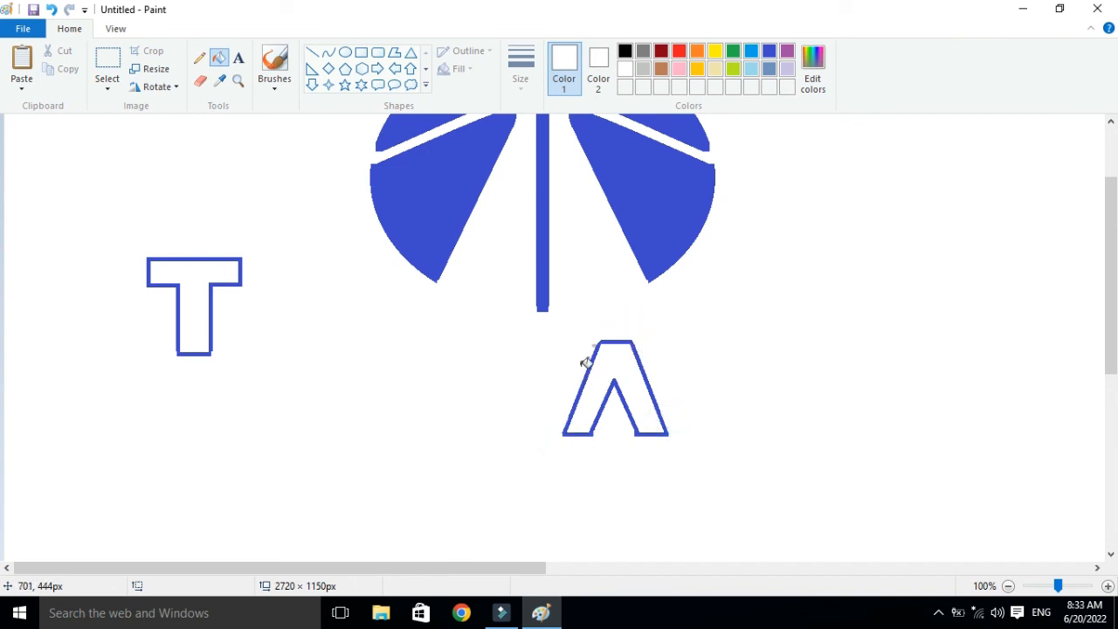
{"action": "left_click", "coordinate": [95, 65]}
{"action": "left_click_drag", "start_coordinate": [130, 243], "coordinate": [251, 367]}
{"action": "left_click_drag", "start_coordinate": [210, 305], "coordinate": [533, 383]}
{"action": "left_click_drag", "start_coordinate": [432, 324], "coordinate": [714, 450]}
{"action": "left_click_drag", "start_coordinate": [590, 401], "coordinate": [771, 397], "text": "ctrl"}
{"action": "key", "text": "ctrl+z"}
{"action": "key", "text": "ctrl+z"}
Move the T outline directly beside the A, on its left.
{"action": "left_click_drag", "start_coordinate": [107, 242], "coordinate": [262, 363]}
{"action": "left_click_drag", "start_coordinate": [197, 313], "coordinate": [516, 391]}
{"action": "left_click", "coordinate": [669, 352]}
Fill the T and the A with blue.
{"action": "left_click", "coordinate": [768, 51]}
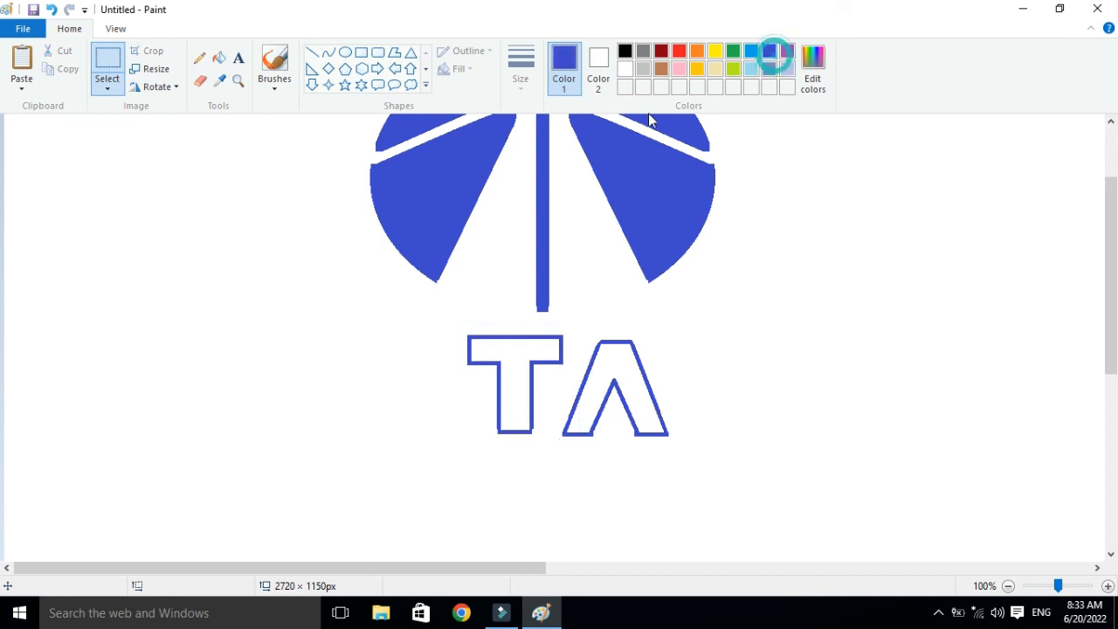
{"action": "left_click", "coordinate": [219, 58]}
{"action": "left_click", "coordinate": [515, 349]}
{"action": "left_click", "coordinate": [629, 366]}
Duplicate the filled T and A to their right and shift the resulting TATA wordmark left beneath the emblem.
{"action": "left_click", "coordinate": [107, 61]}
{"action": "left_click_drag", "start_coordinate": [445, 314], "coordinate": [724, 451]}
{"action": "left_click_drag", "start_coordinate": [584, 407], "coordinate": [783, 402]}
{"action": "left_click", "coordinate": [938, 387]}
{"action": "left_click_drag", "start_coordinate": [449, 325], "coordinate": [918, 451]}
{"action": "left_click_drag", "start_coordinate": [760, 407], "coordinate": [651, 407]}
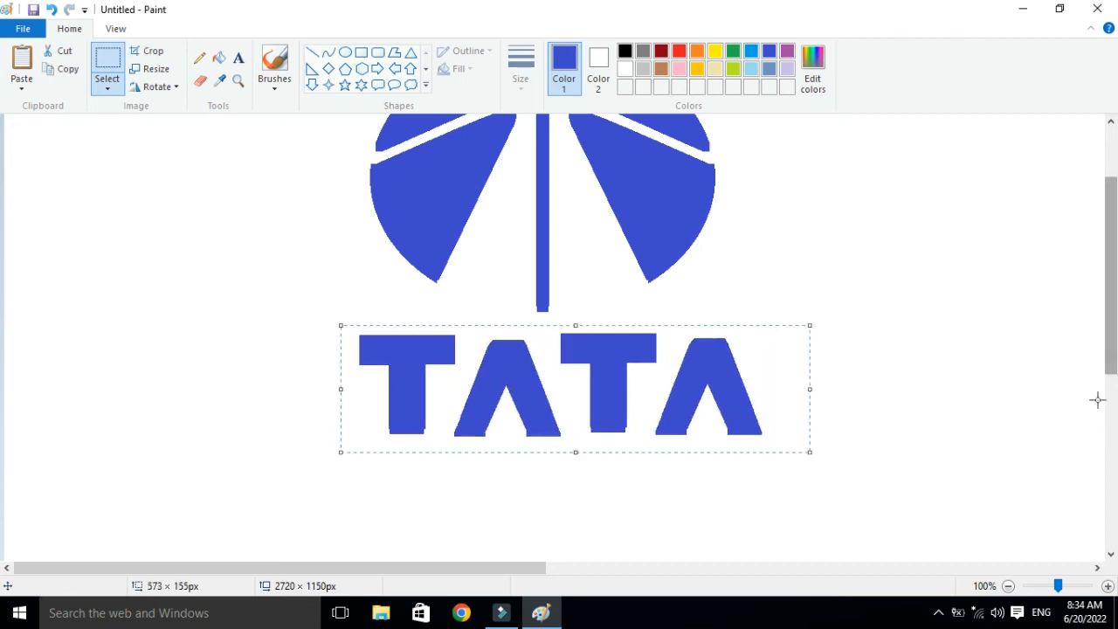
Move the whole emblem with its TATA wordmark to the right, towards the middle of the canvas.
{"action": "left_click", "coordinate": [1008, 586]}
{"action": "left_click_drag", "start_coordinate": [137, 133], "coordinate": [455, 369]}
{"action": "mouse_move", "coordinate": [282, 236]}
{"action": "left_mouse_down"}
{"action": "mouse_move", "coordinate": [500, 286]}
{"action": "mouse_move", "coordinate": [512, 270]}
{"action": "left_mouse_up"}
{"action": "left_click", "coordinate": [1107, 586]}
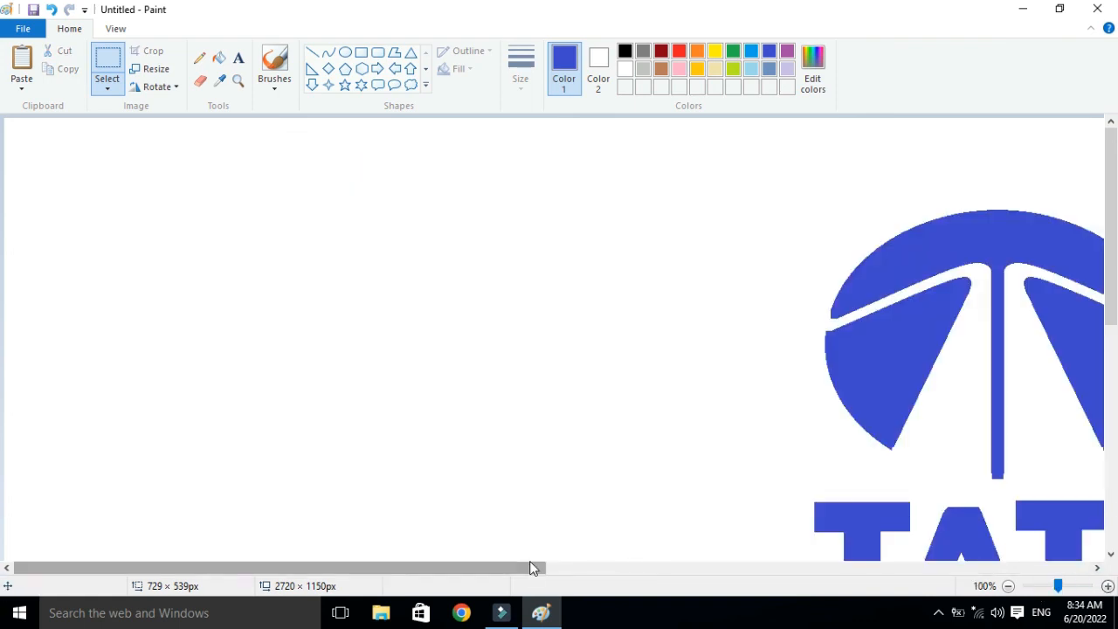
{"action": "left_click_drag", "start_coordinate": [551, 570], "coordinate": [783, 569]}
{"action": "left_click_drag", "start_coordinate": [1110, 303], "coordinate": [1116, 337]}
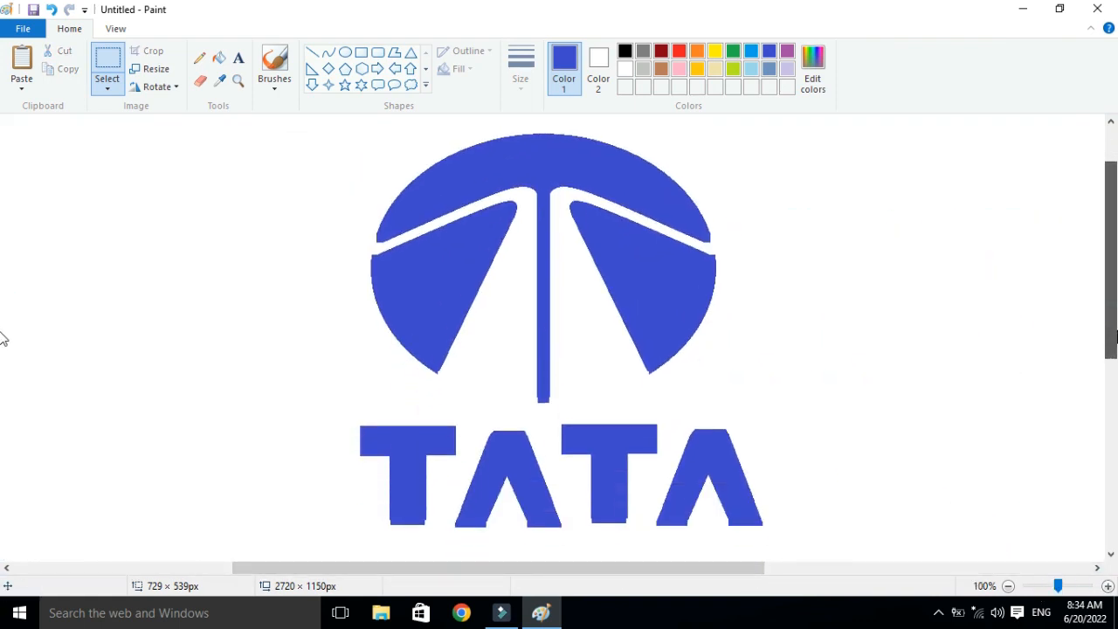
{"action": "left_click", "coordinate": [955, 310]}
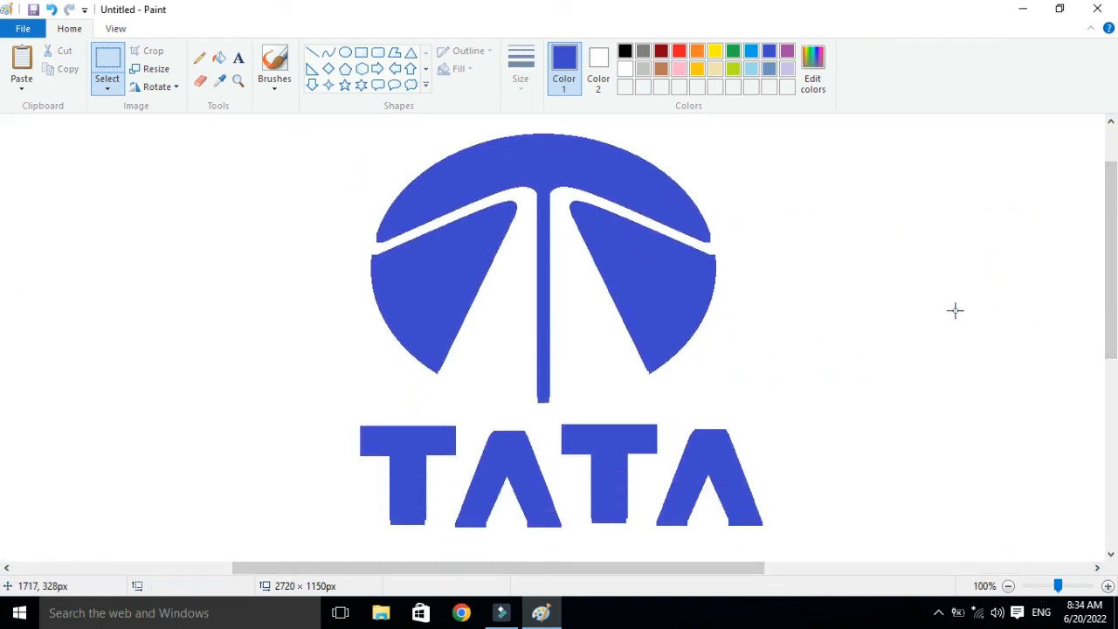